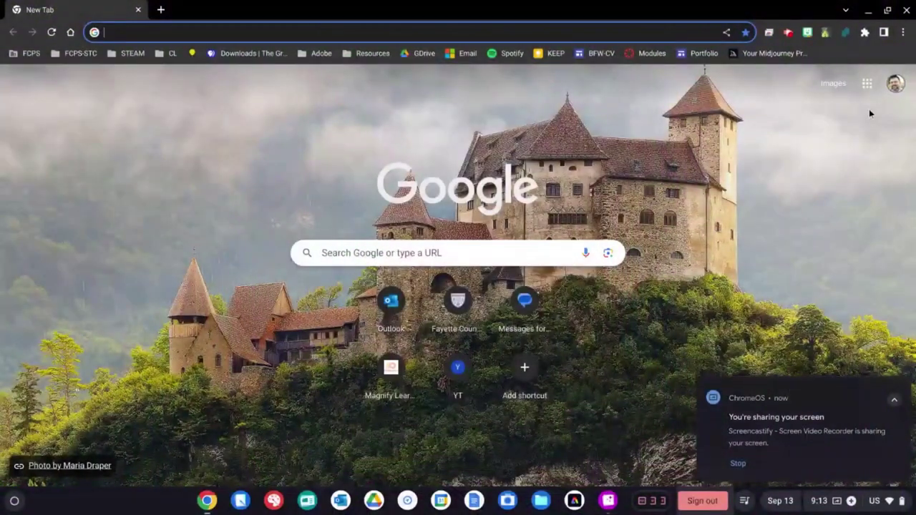
Step: Launch Adobe Express from the Adobe section of Chrome's Google apps grid
left_click(866, 83)
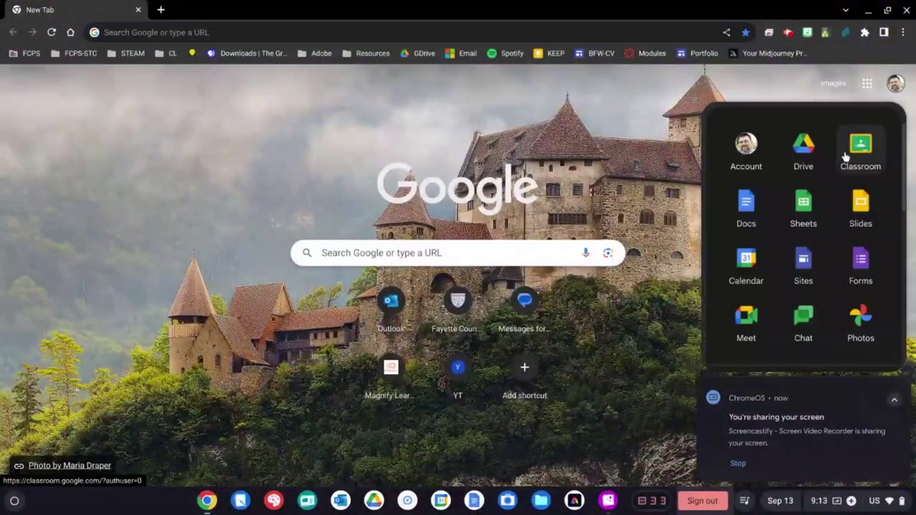
scroll(835, 288, "down", 2)
scroll(835, 287, "down", 5)
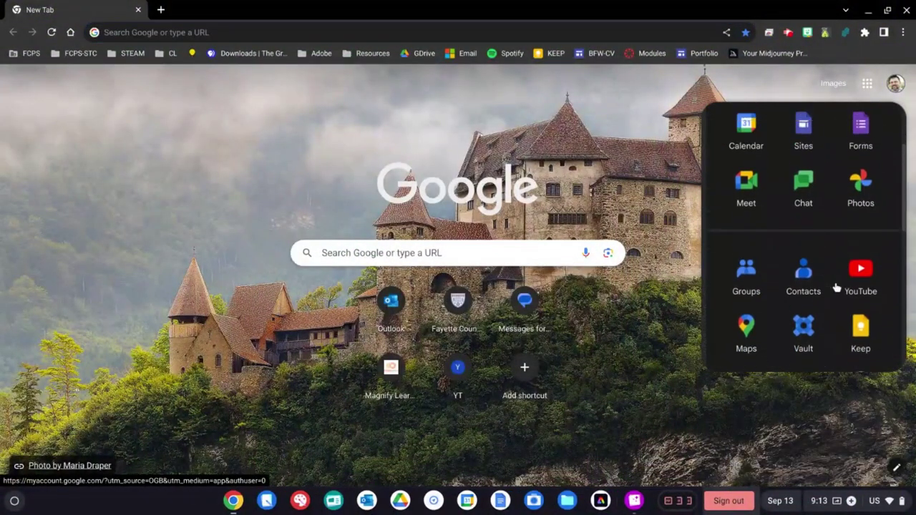
scroll(791, 295, "down", 2)
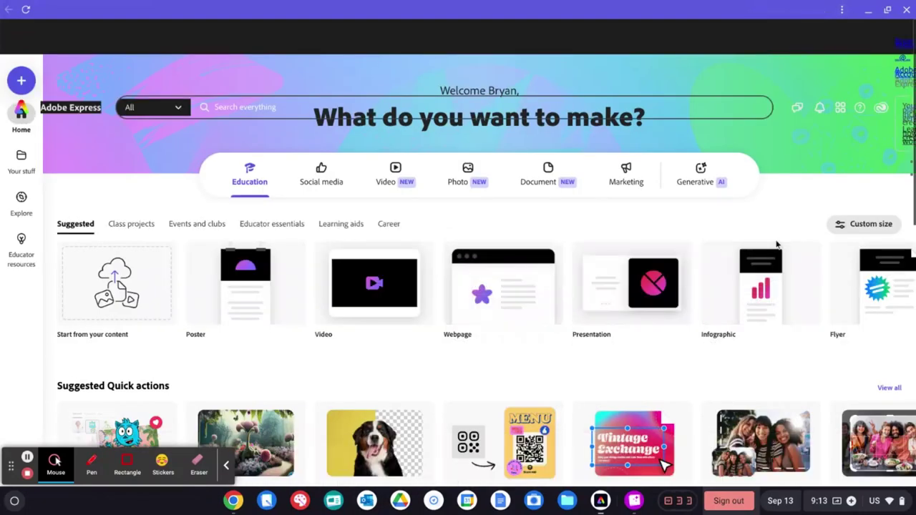
Step: Open the Video category on the Adobe Express home page to reach the Video card
scroll(777, 245, "down", 3)
scroll(776, 245, "up", 3)
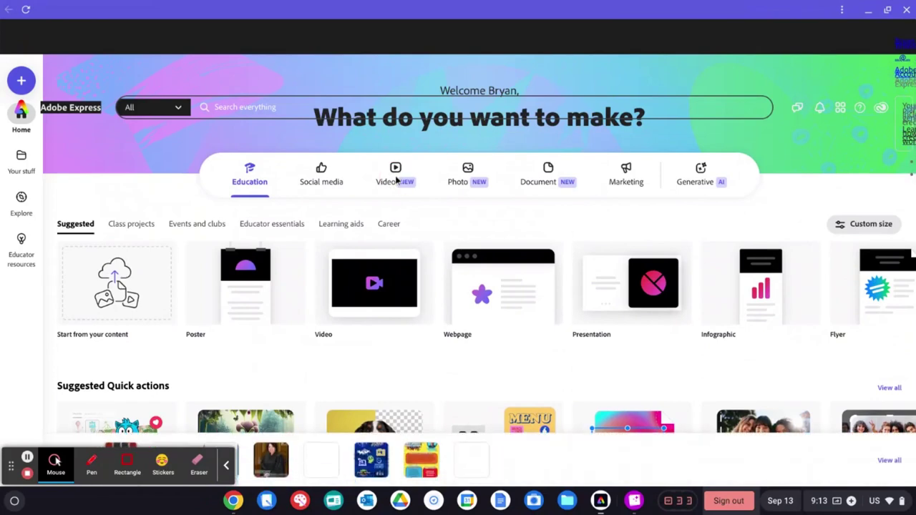
left_click(399, 172)
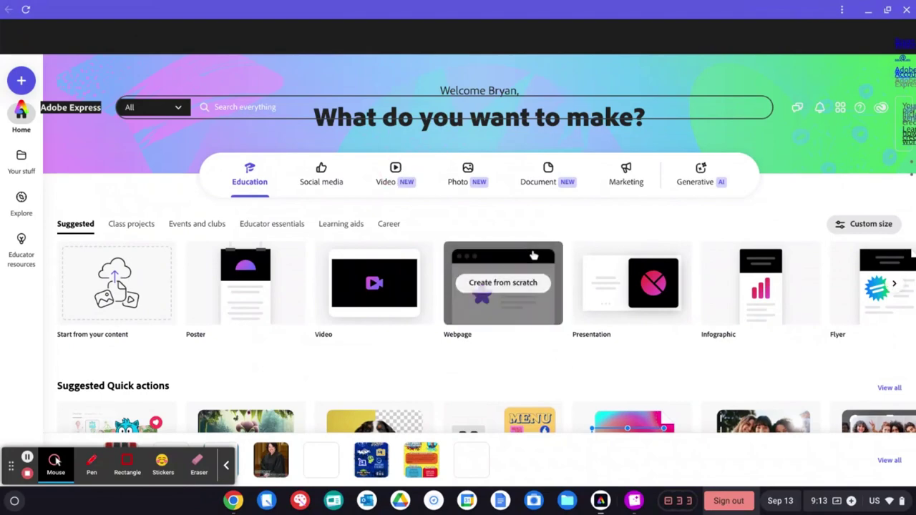
mouse_move(635, 306)
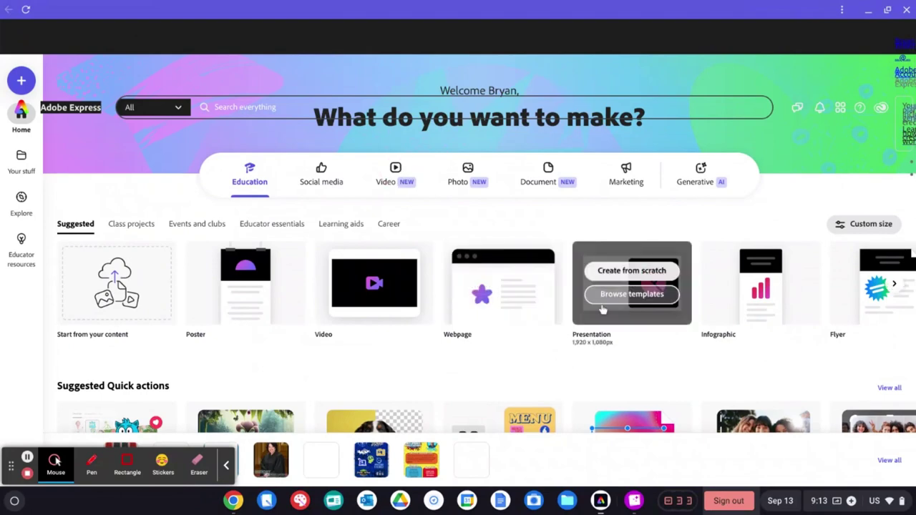
Step: Create the video from scratch and step through the Add scenes, Trim, Audio and Share tips
mouse_move(375, 299)
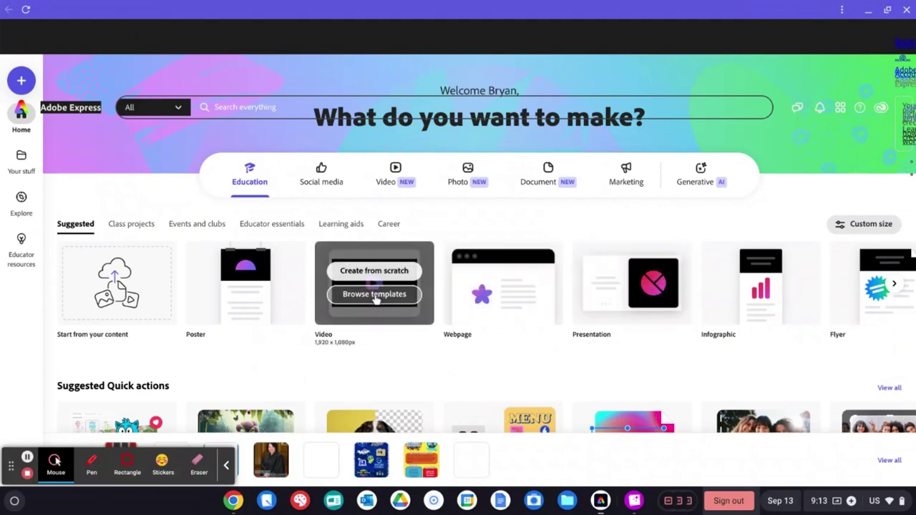
left_click(385, 273)
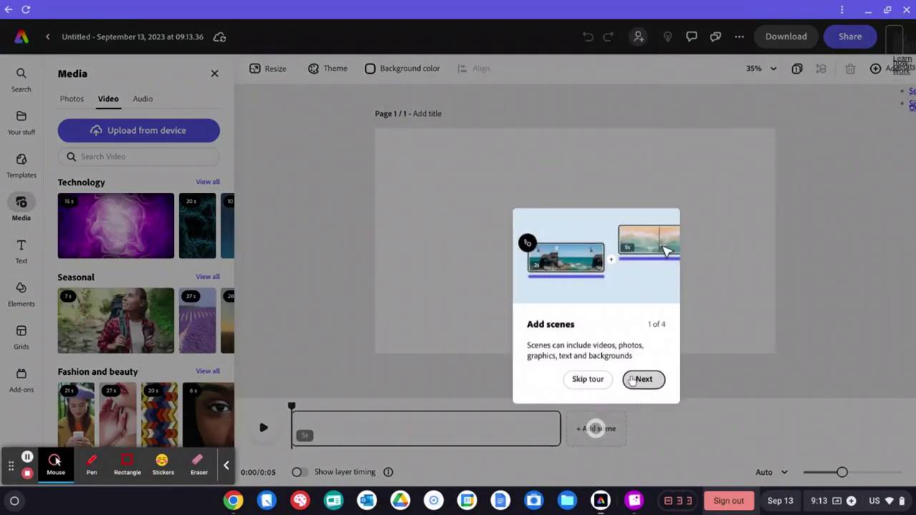
left_click(634, 380)
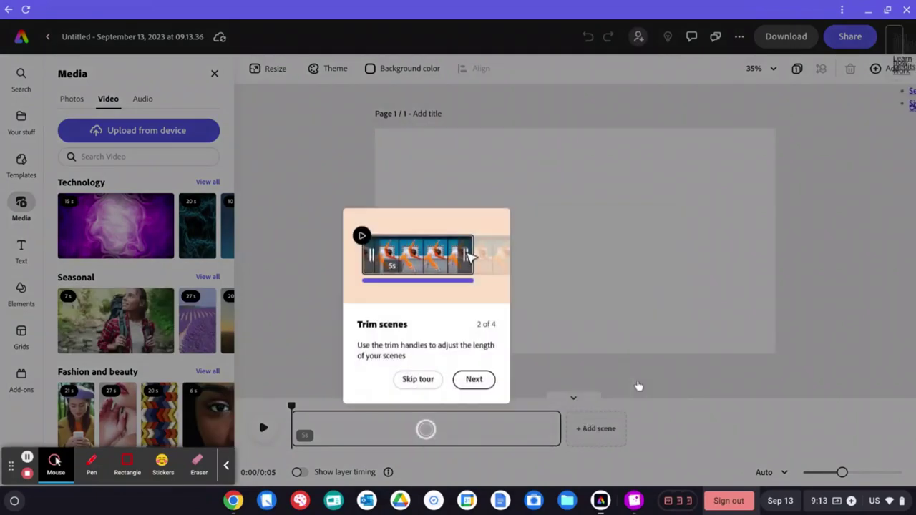
left_click(474, 379)
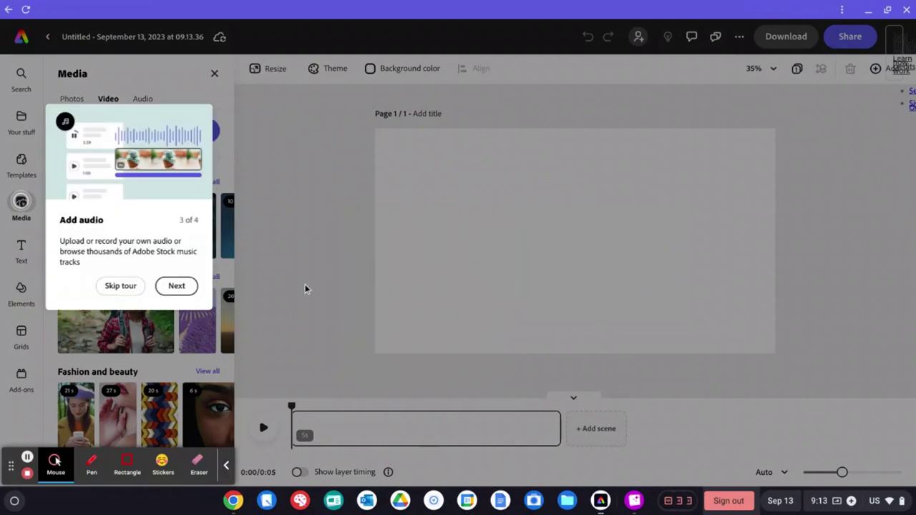
left_click(176, 286)
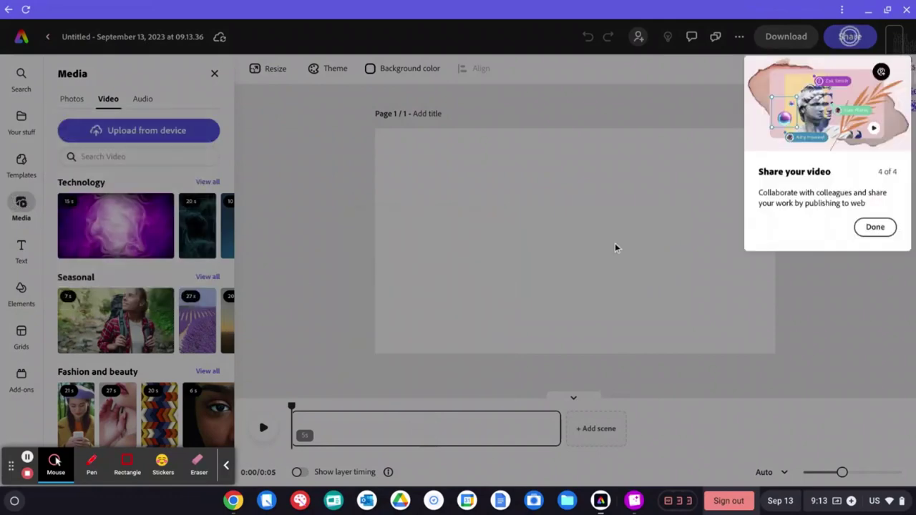
left_click(875, 227)
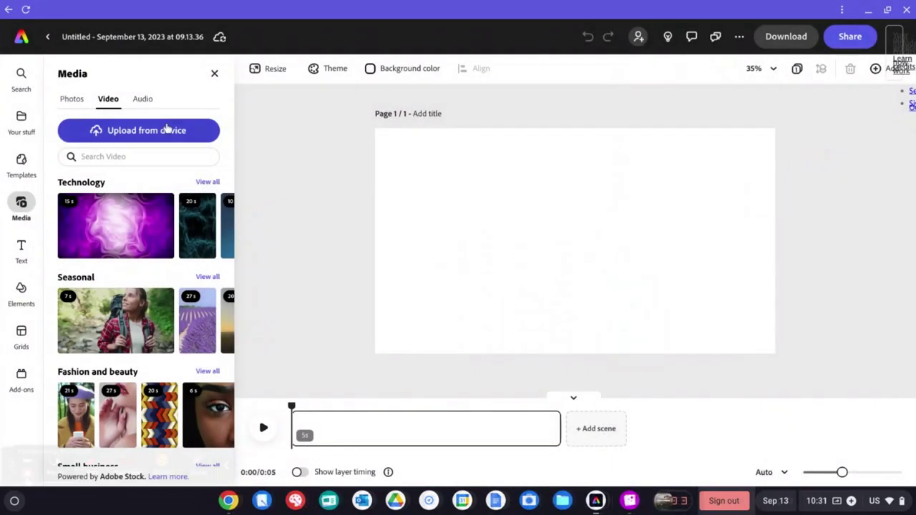
Step: Upload Adobe Exp-Vid.mp4 from the Drive picker's Recent files into the scene
left_click(165, 130)
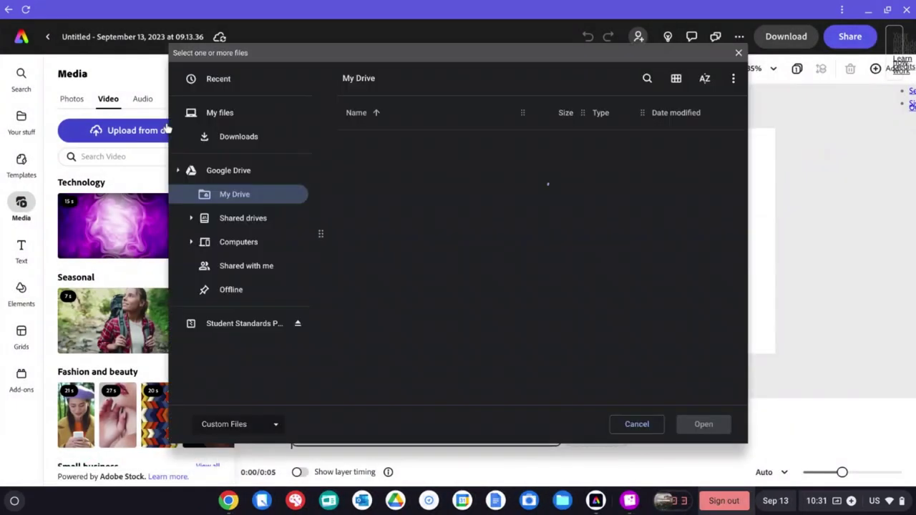
left_click(221, 81)
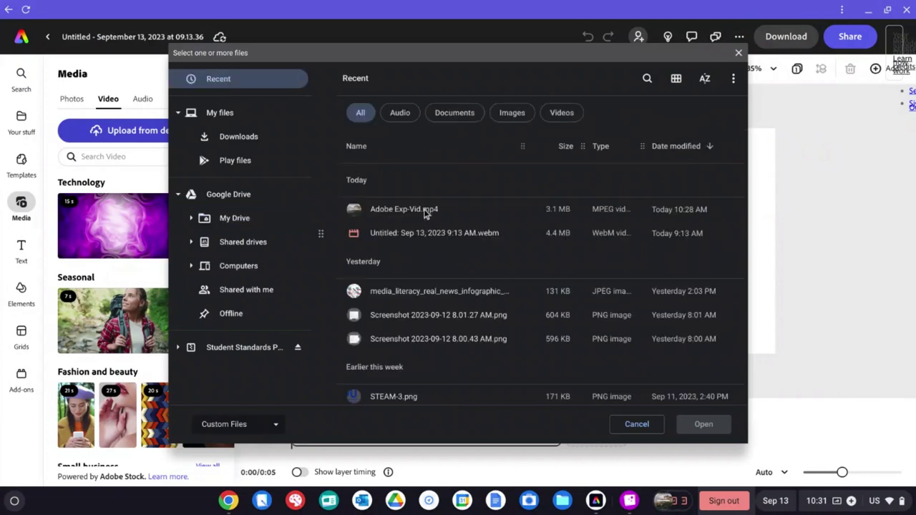
left_click(423, 214)
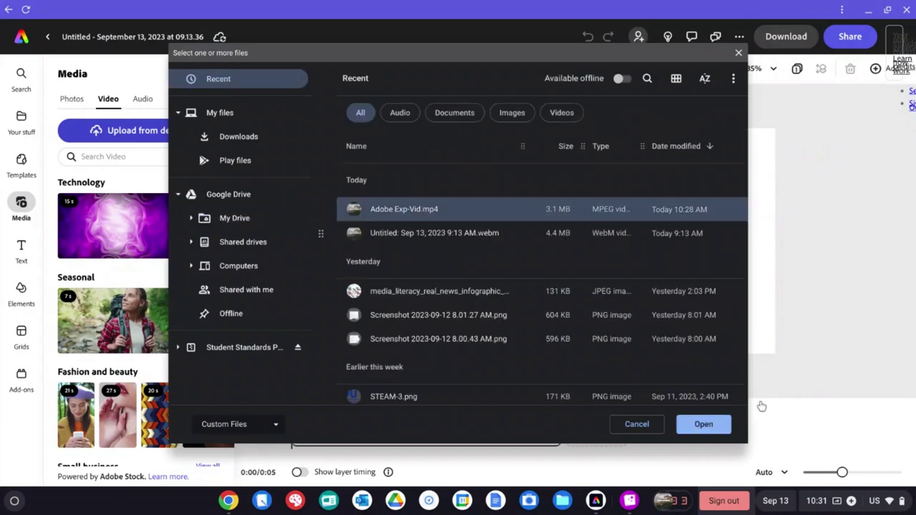
left_click(720, 424)
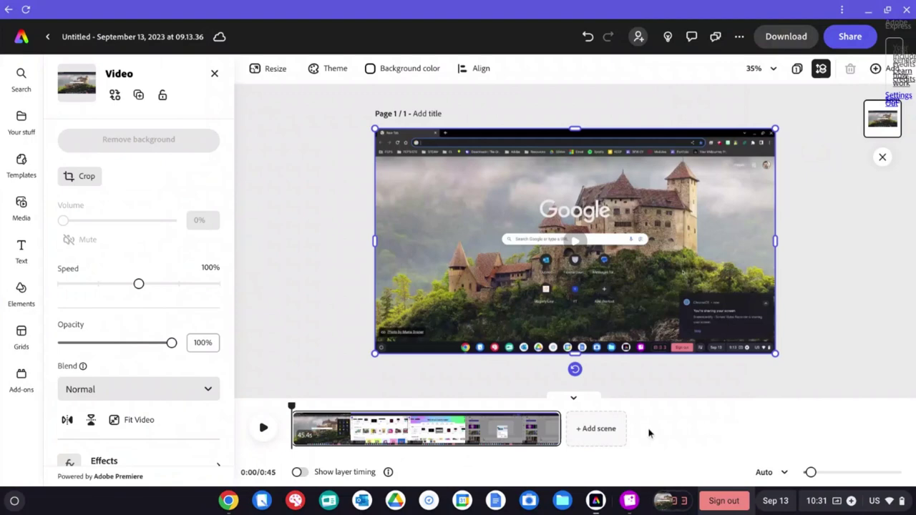
left_click(75, 177)
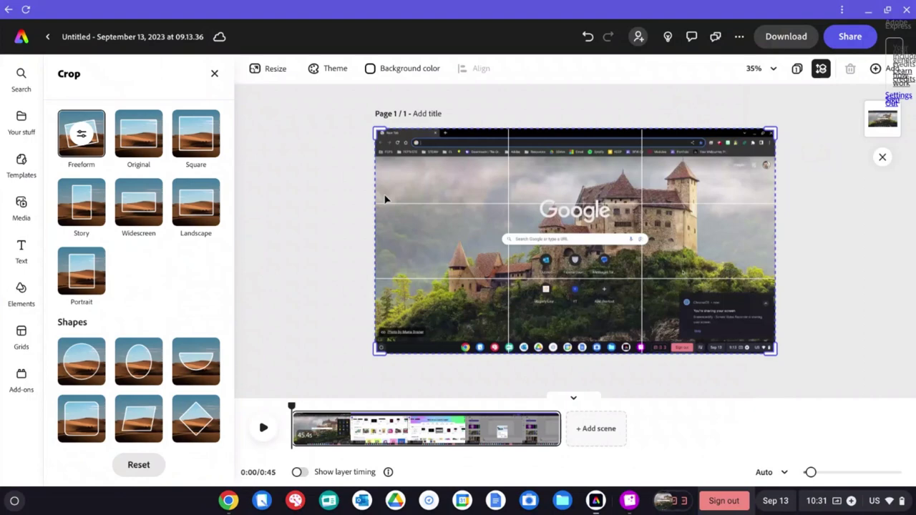
mouse_move(375, 135)
left_mouse_down()
mouse_move(420, 164)
mouse_move(343, 113)
mouse_move(372, 131)
left_mouse_up()
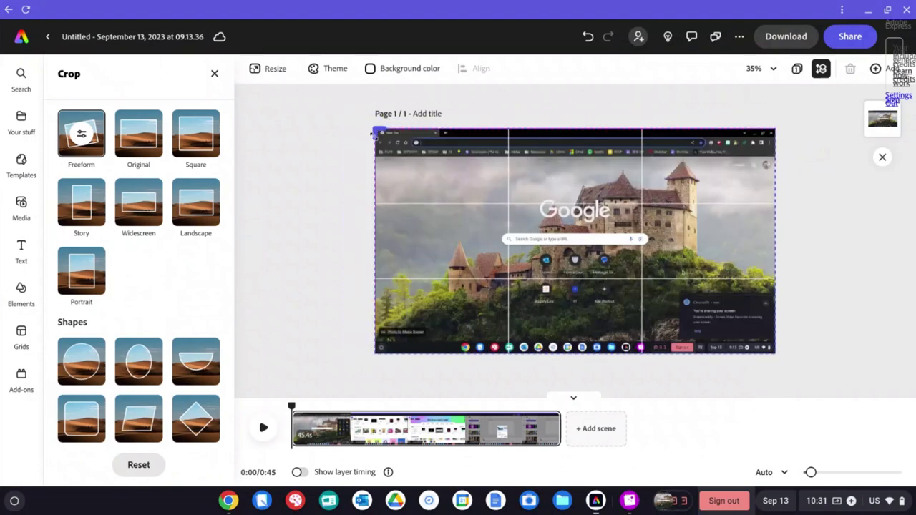
left_click(292, 210)
left_click(291, 211)
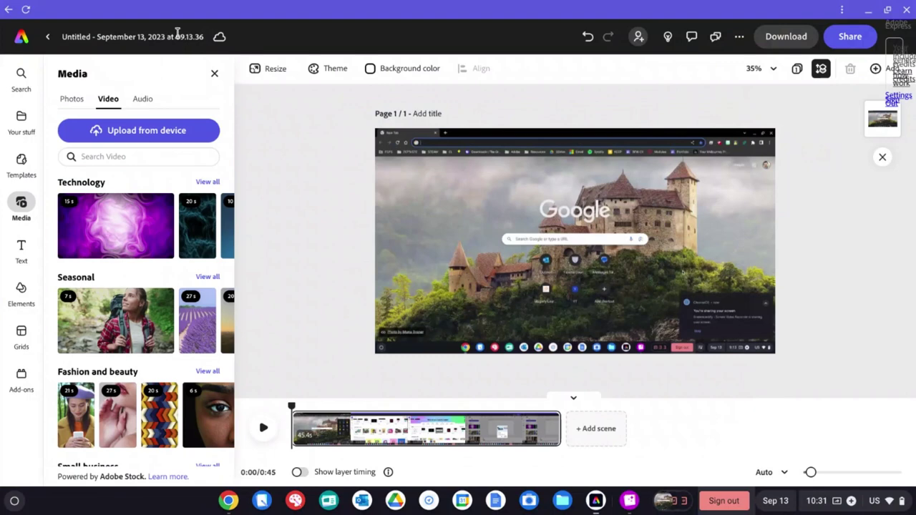
left_click(215, 74)
left_click(422, 231)
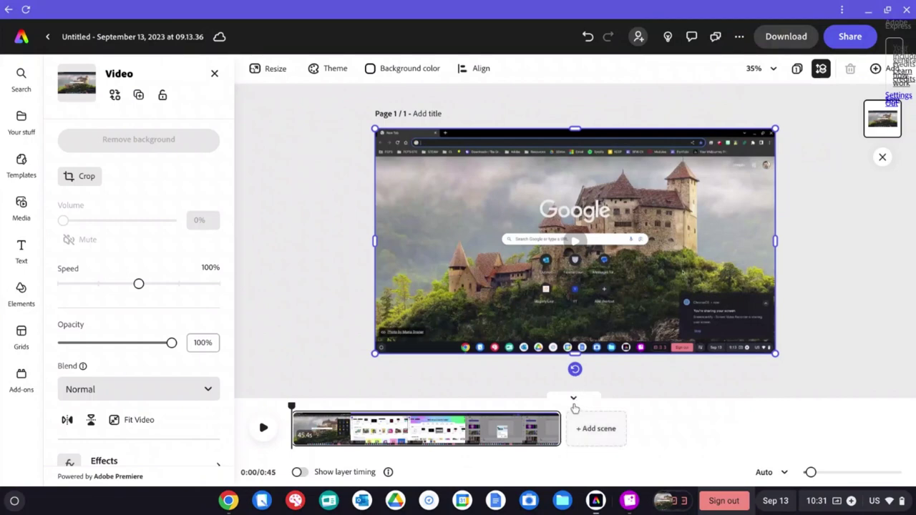
Step: Expand the scene timeline, turn on Show layer timing, then deselect the clip layer
left_click(573, 404)
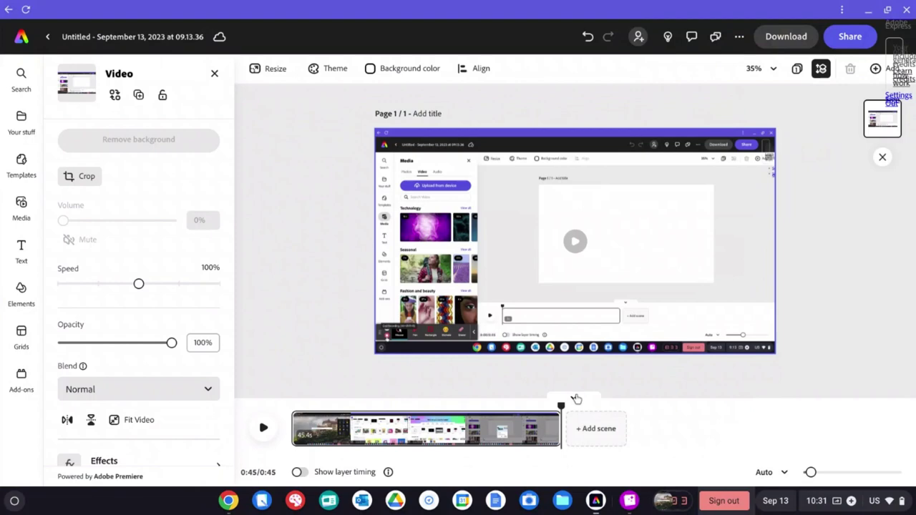
left_click(576, 399)
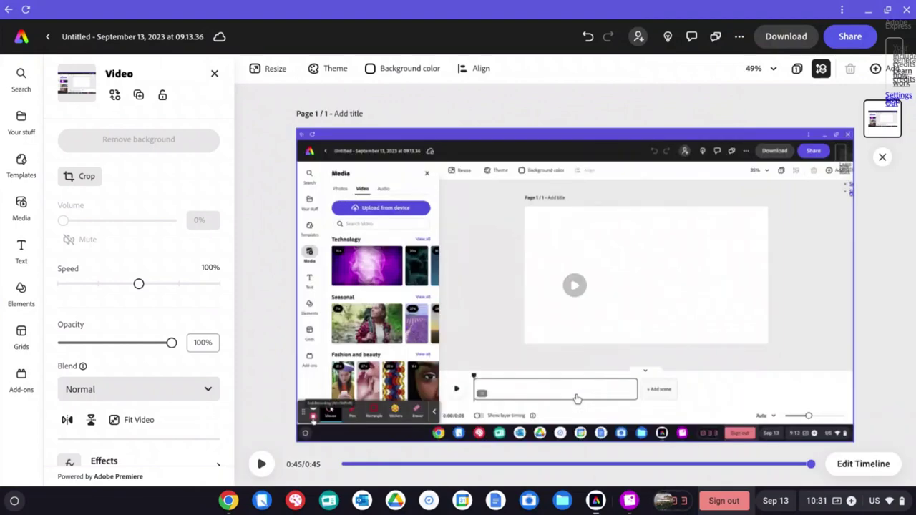
left_click(864, 464)
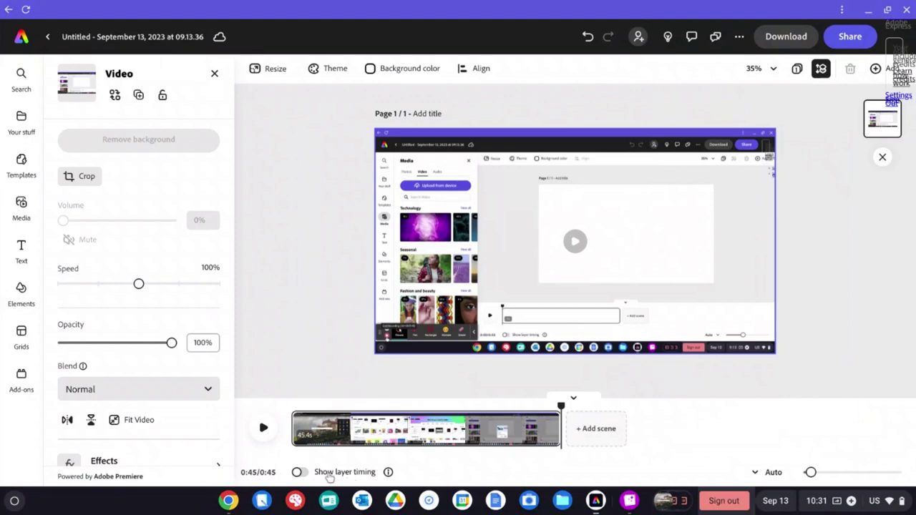
left_click(298, 473)
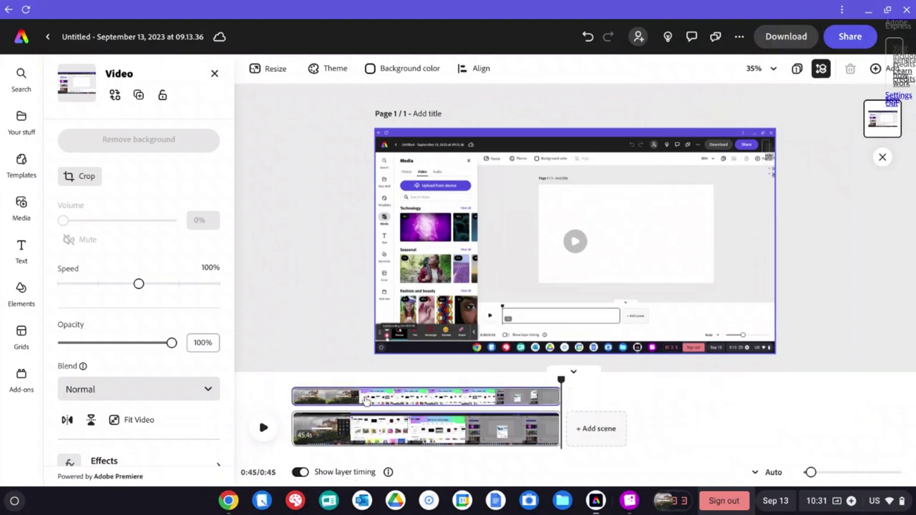
left_click(384, 398)
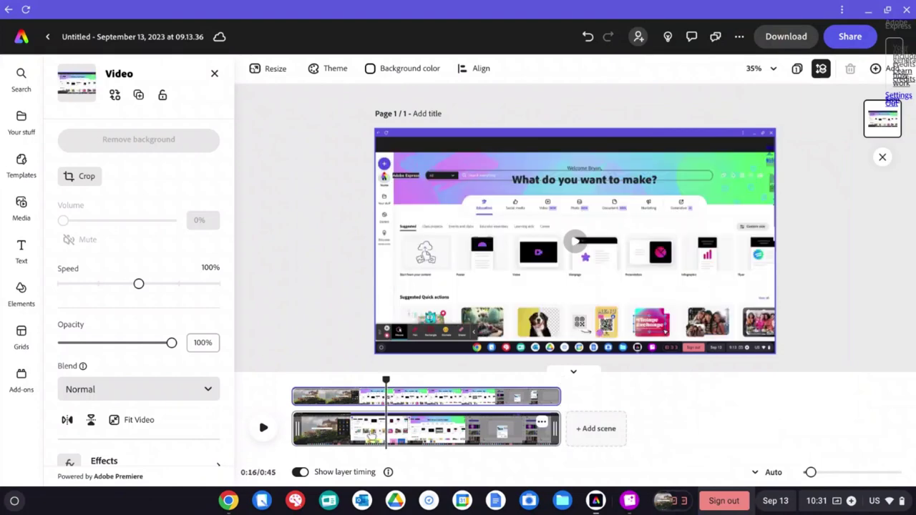
key("Escape")
Step: Trim the clip's end slightly shorter around 0:33, then show the Media library
left_click(315, 402)
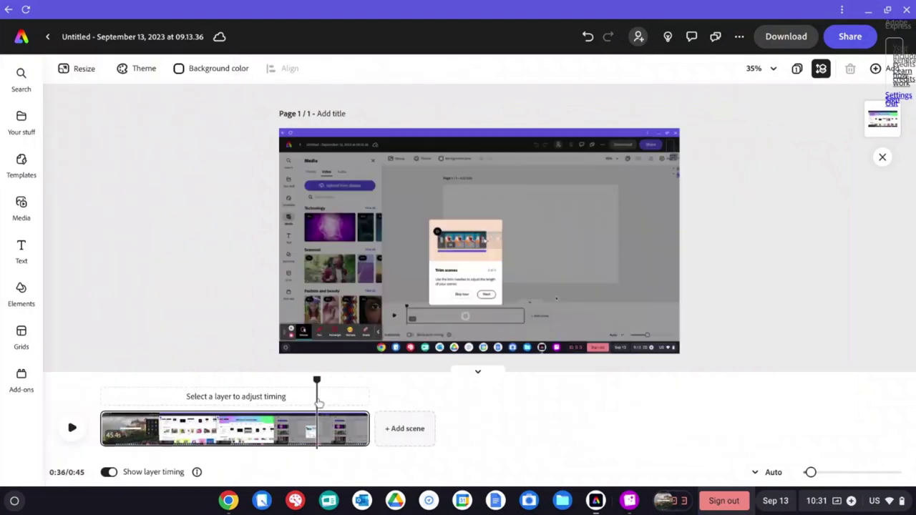
left_click(298, 399)
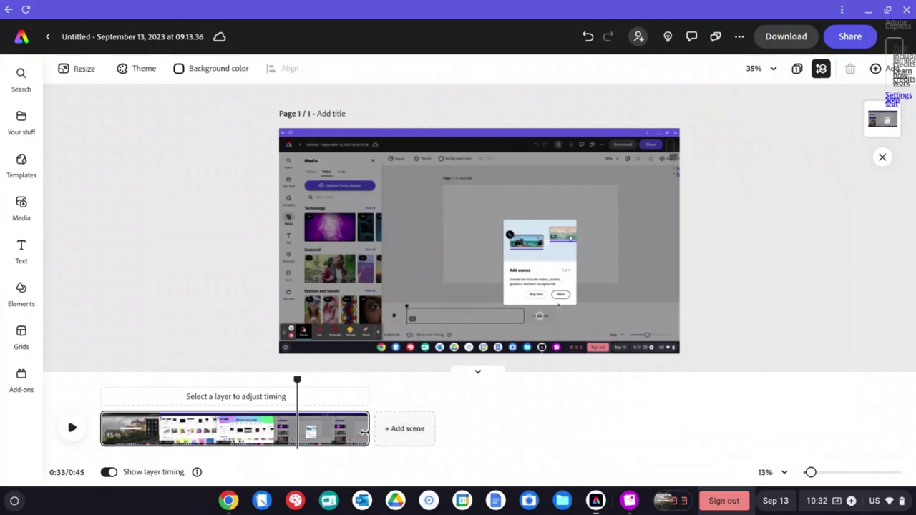
mouse_move(370, 437)
left_mouse_down()
mouse_move(333, 435)
mouse_move(650, 423)
mouse_move(314, 429)
mouse_move(365, 424)
left_mouse_up()
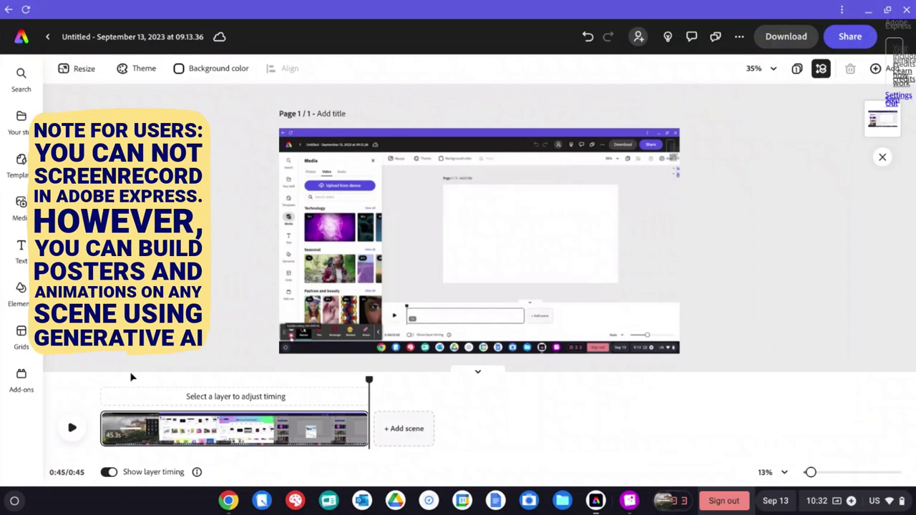
left_click(19, 209)
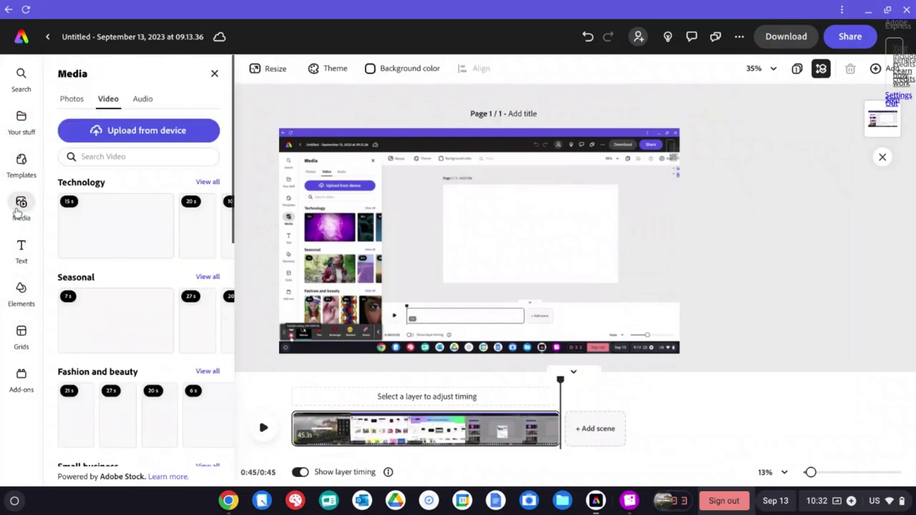
Step: Add Bright Day - Loop 2 from the Audio tab as background music, leaving it unmuted
left_click(136, 101)
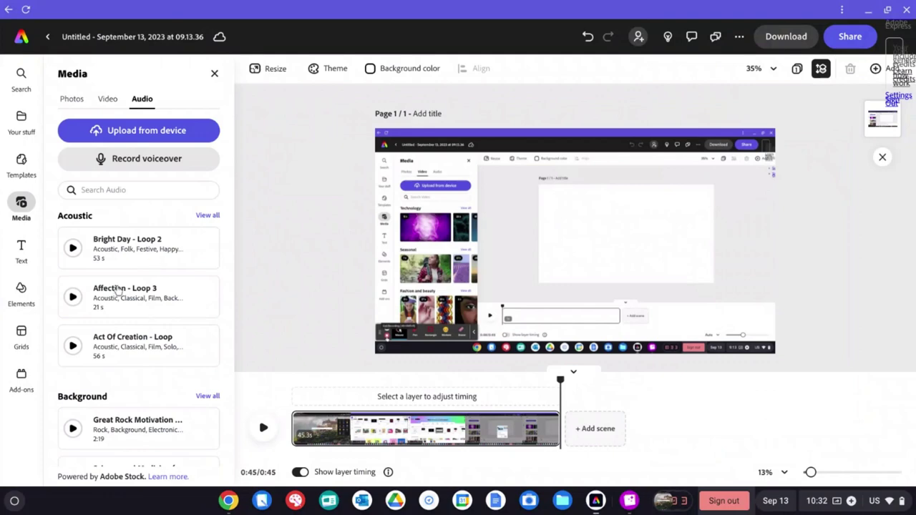
left_click(152, 243)
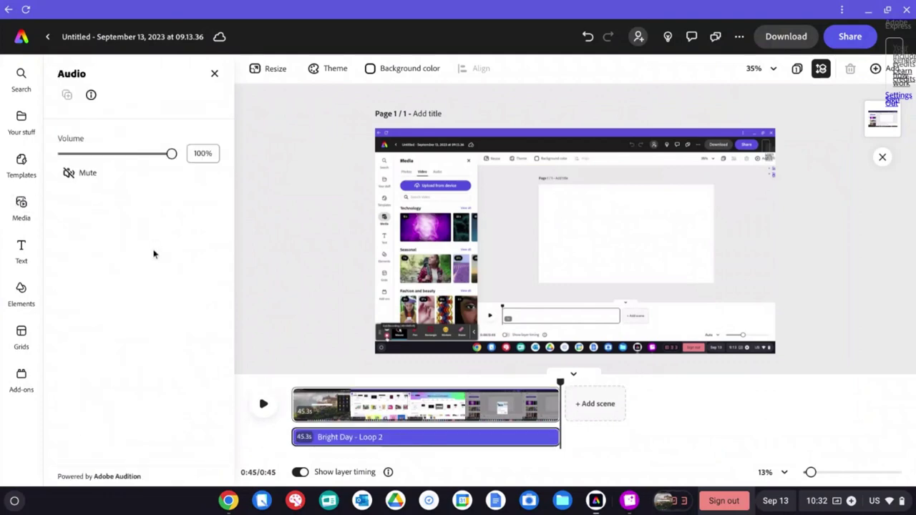
left_click(92, 178)
left_click(92, 177)
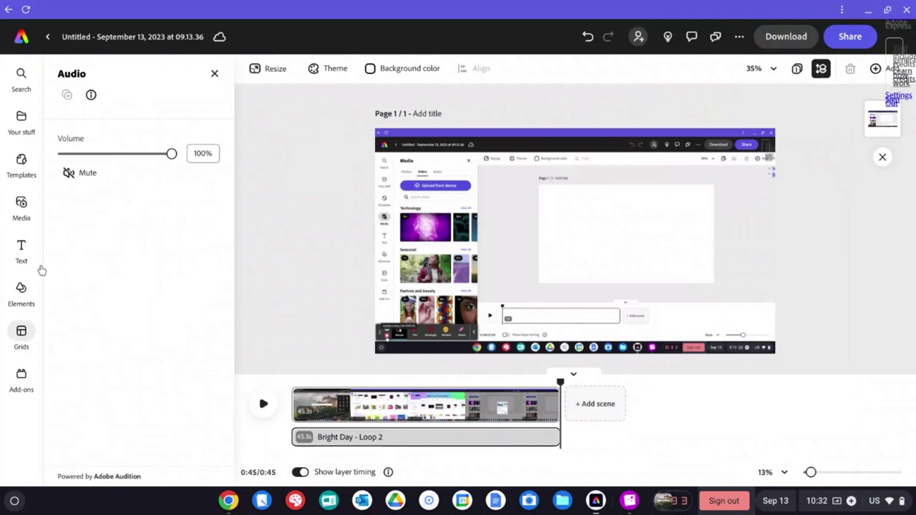
left_click(216, 75)
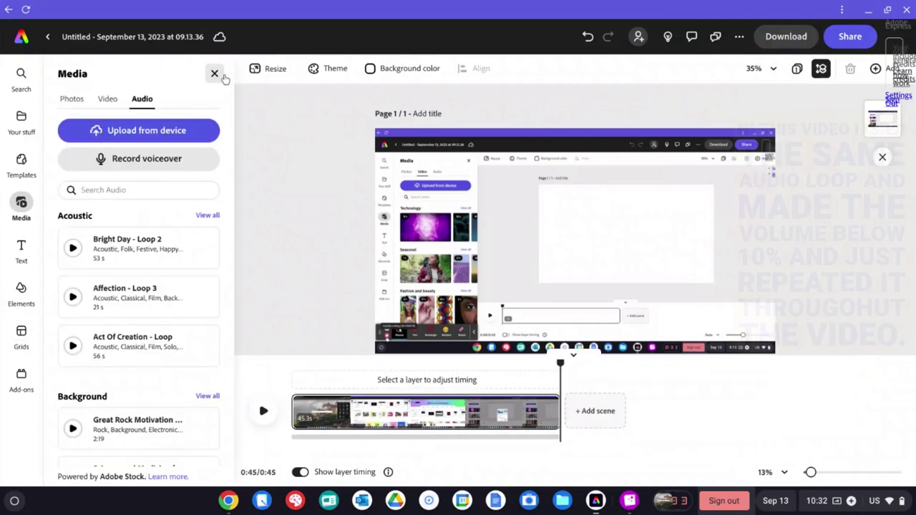
Step: Record an 11-second voiceover after granting microphone access, then select its new scene
left_click(142, 160)
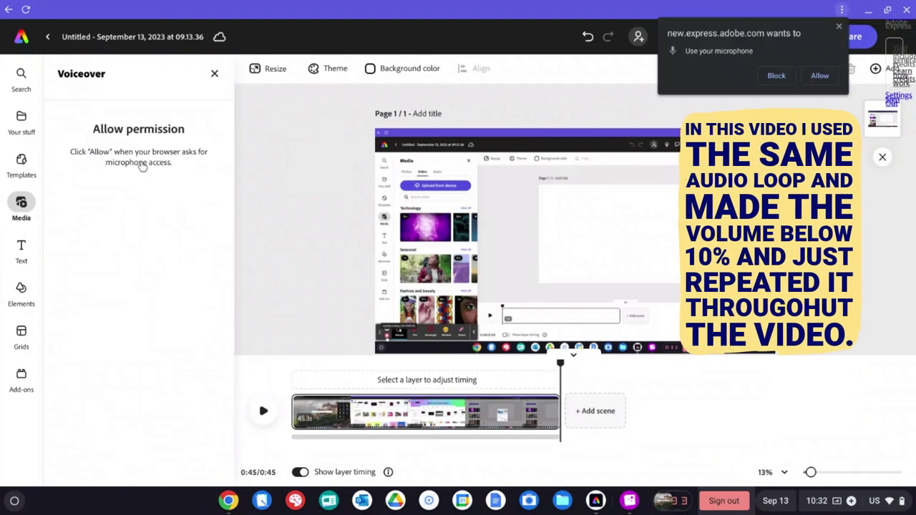
left_click(818, 76)
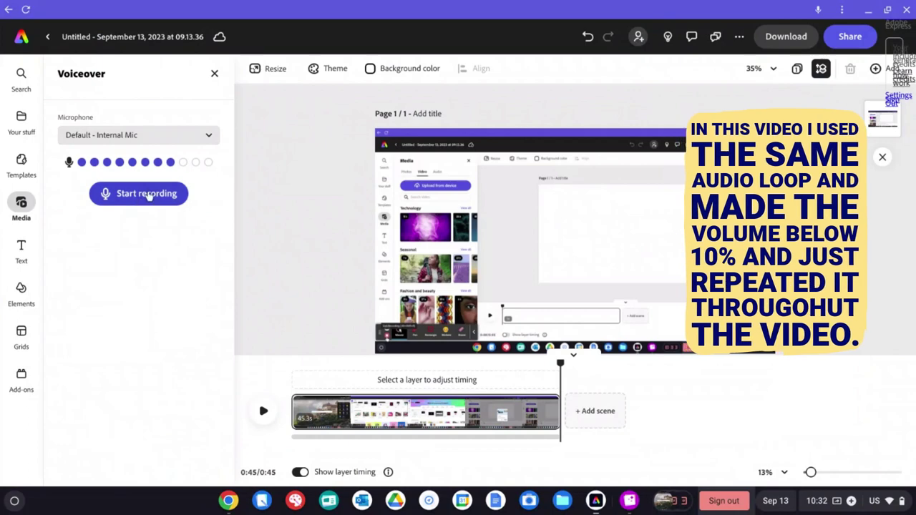
left_click(140, 198)
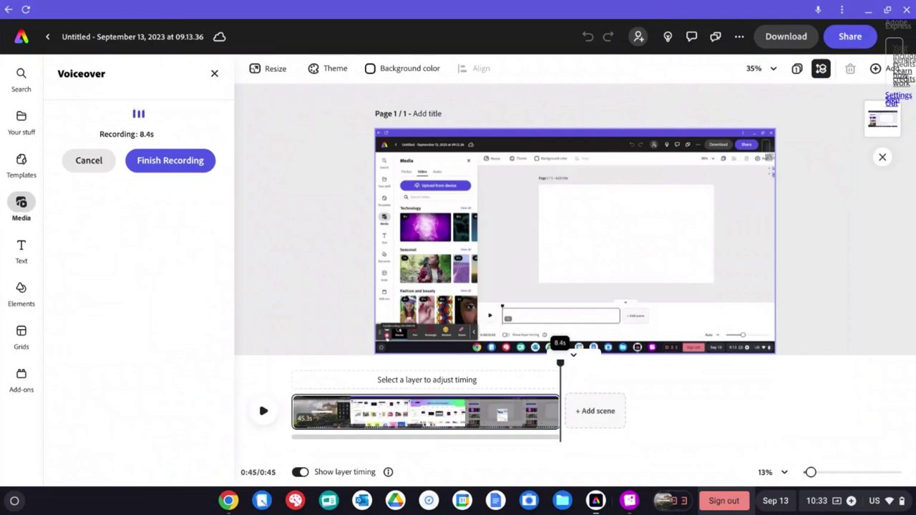
left_click(179, 169)
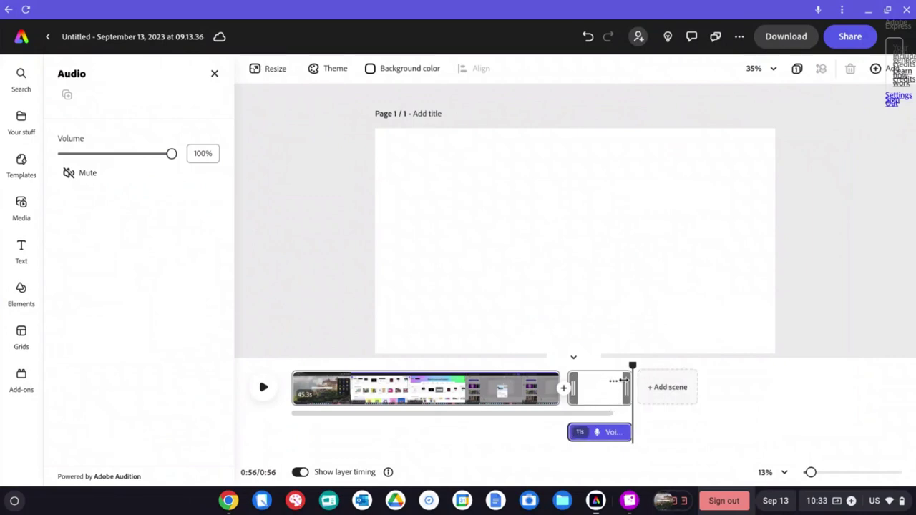
left_click(598, 390)
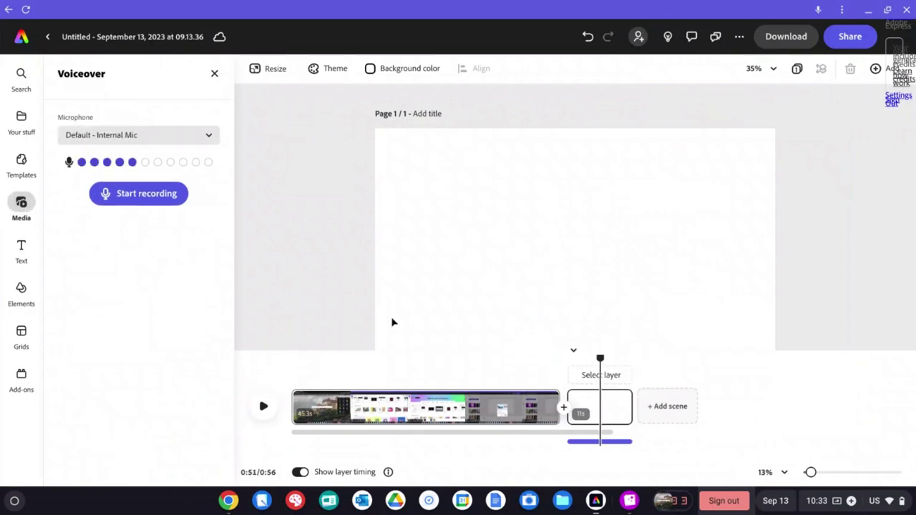
Step: Capture a screenshot of the AdobeExpress-Podcasting editor with Ctrl+F5
key("ctrl+F5")
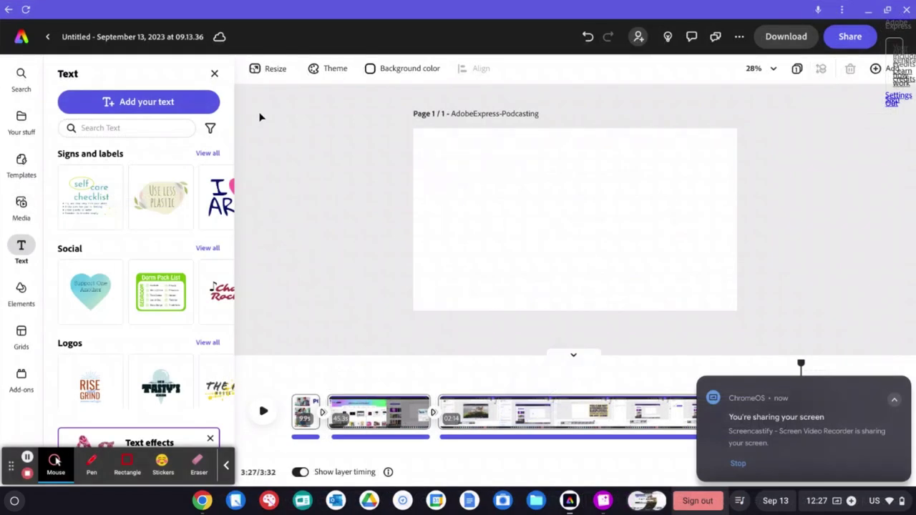
Step: Set up Text to image under Media > Photos with Widescreen (16:9) size
left_click(15, 211)
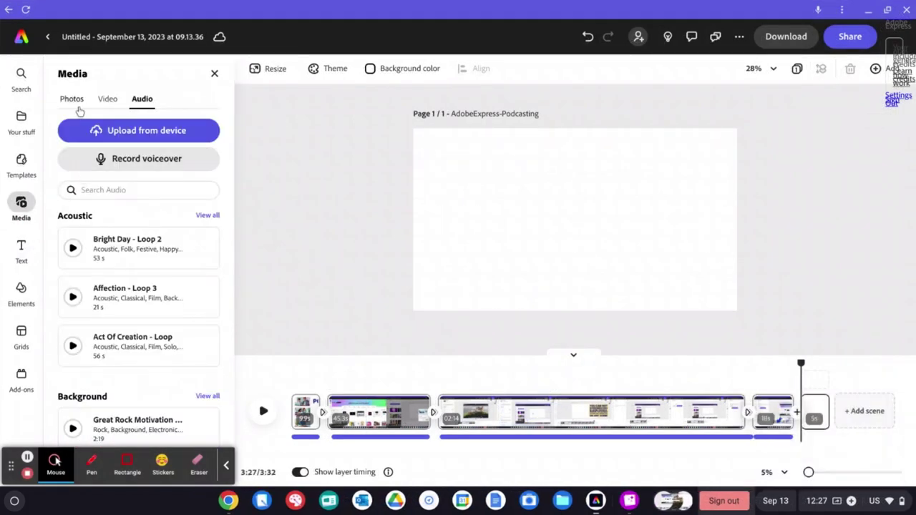
left_click(73, 100)
left_click(143, 160)
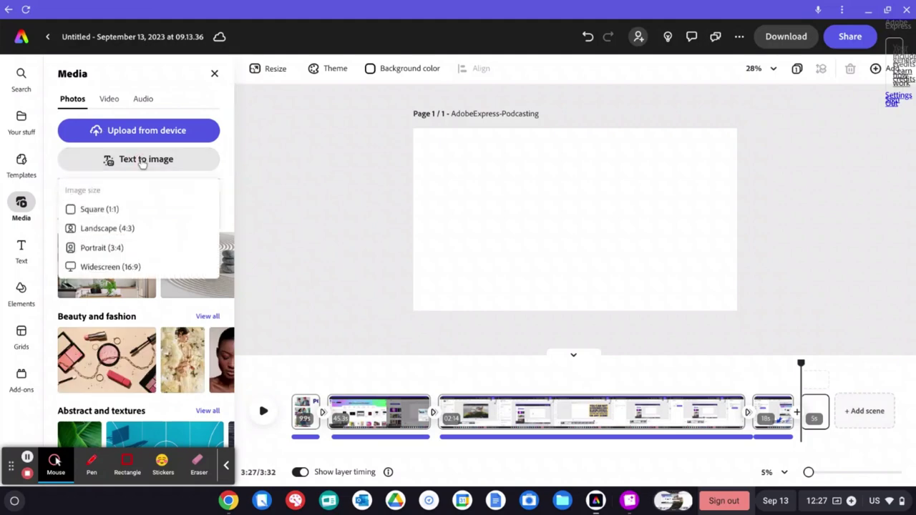
left_click(158, 267)
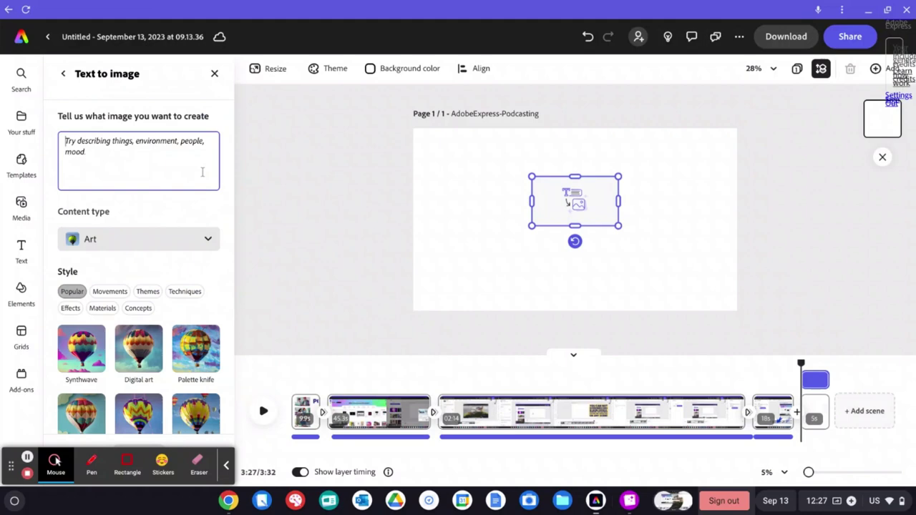
Step: Generate Pixel art images from the prompt 'students using a computer'
type("students using a computer")
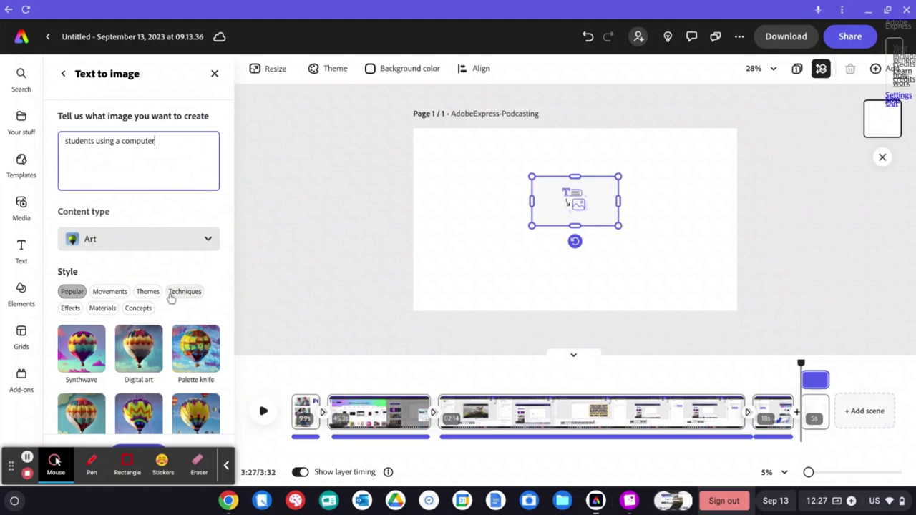
scroll(175, 310, "down", 1)
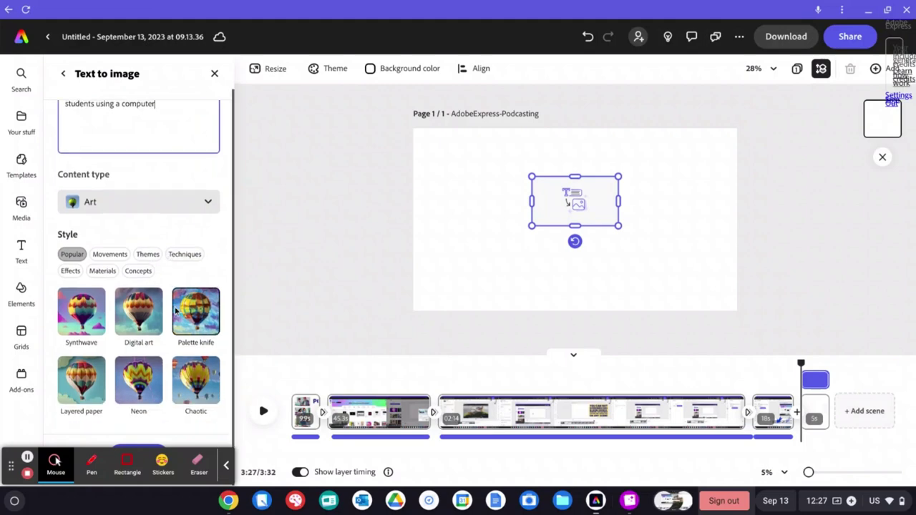
left_click(156, 262)
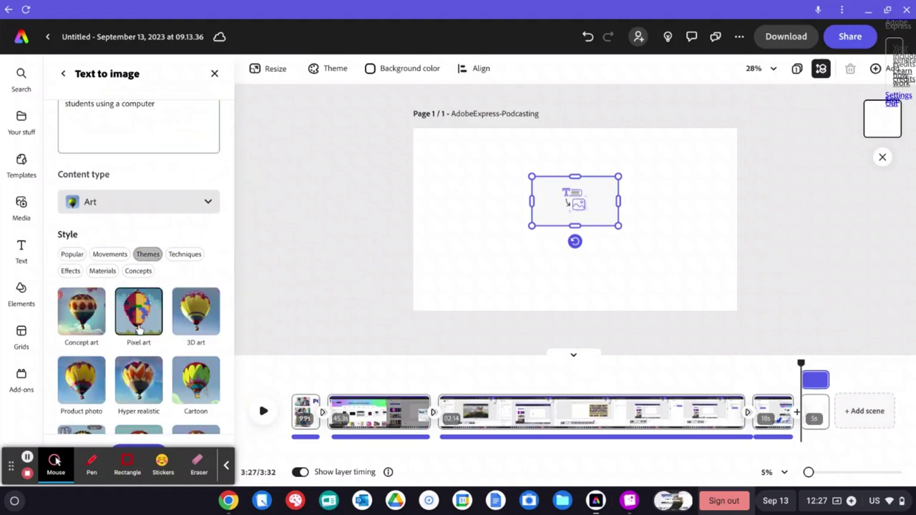
left_click(139, 312)
scroll(172, 206, "up", 1)
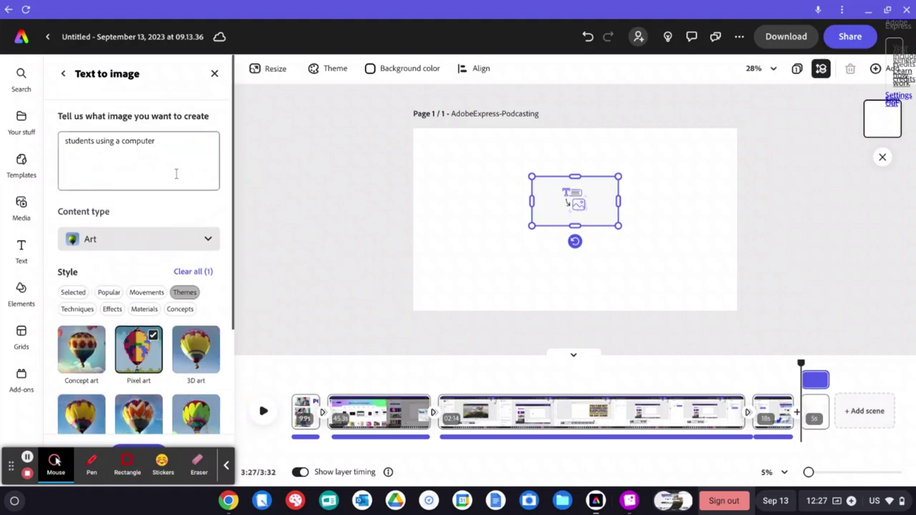
left_click(177, 169)
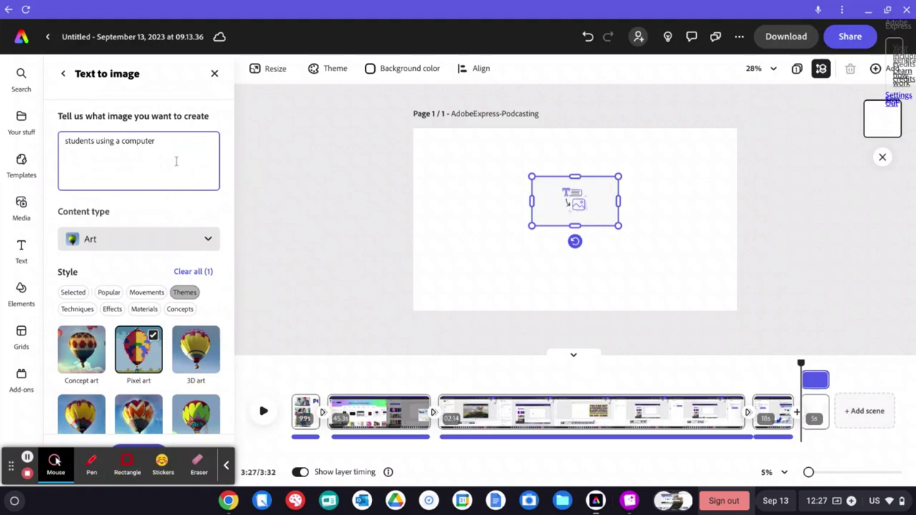
key("Return")
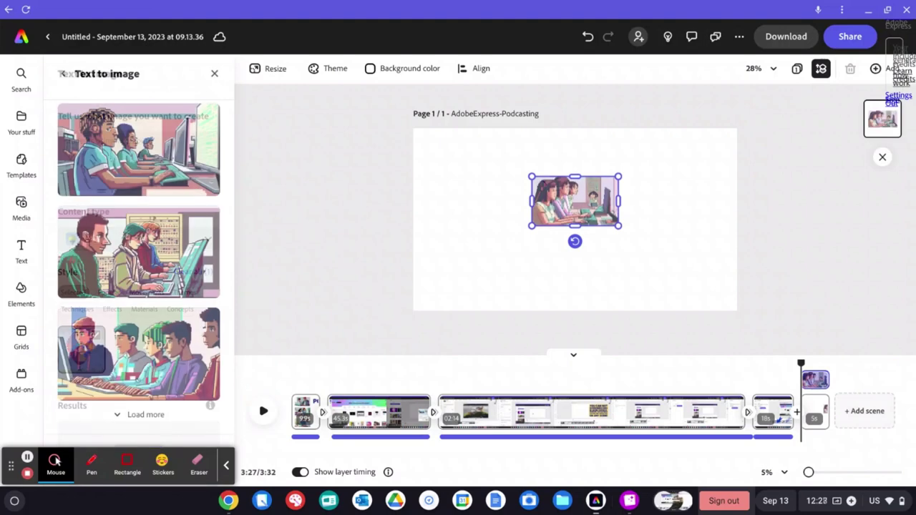
Step: Reselect the generated image and preview the second and third Text to image results
left_click(273, 344)
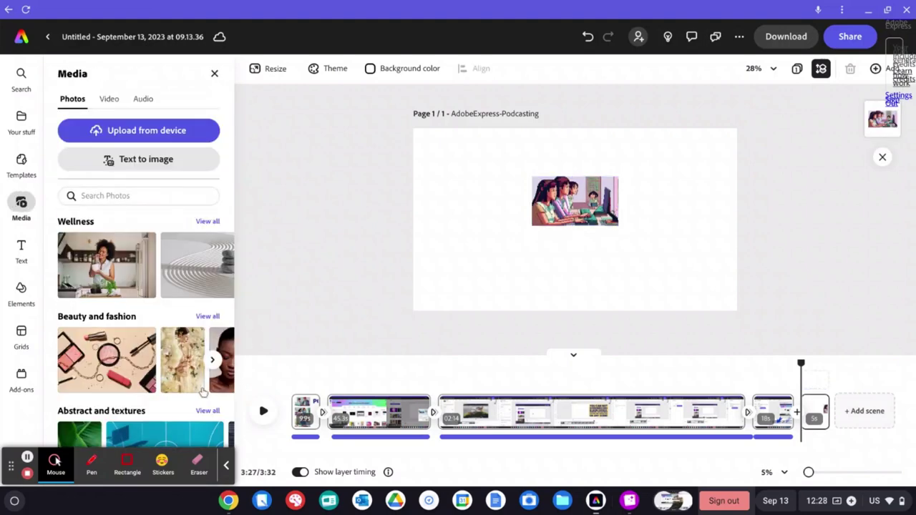
left_click(550, 222)
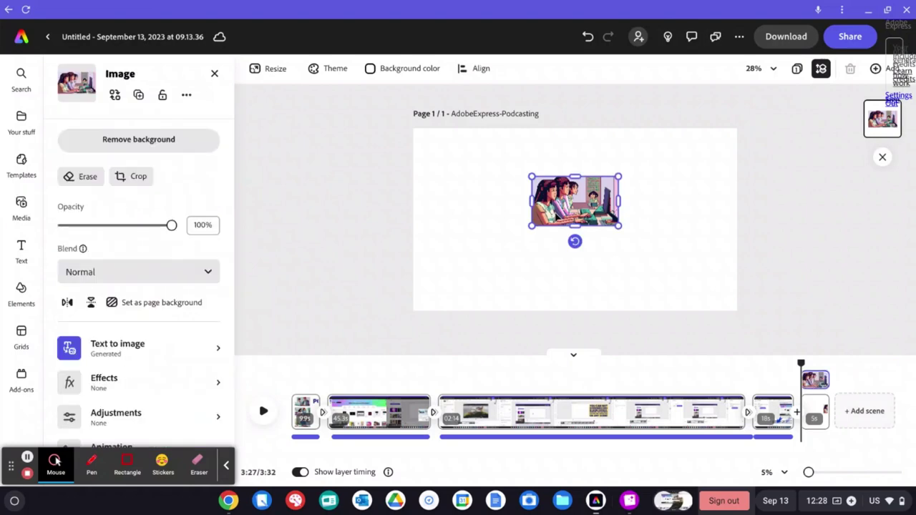
left_click(151, 349)
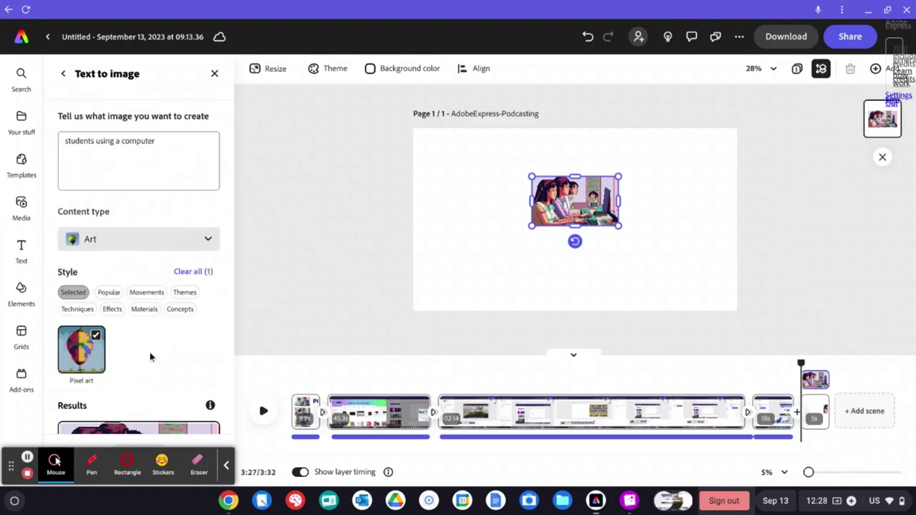
scroll(151, 360, "down", 4)
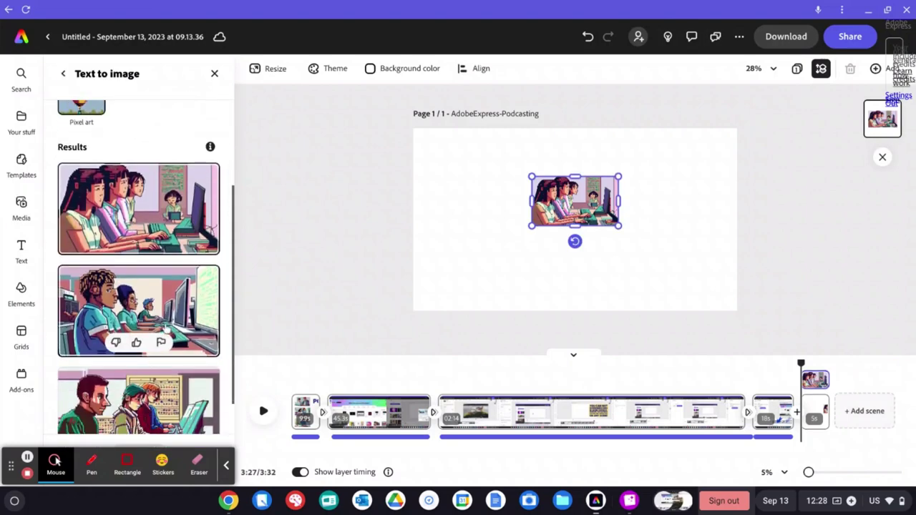
left_click(165, 327)
left_click(158, 423)
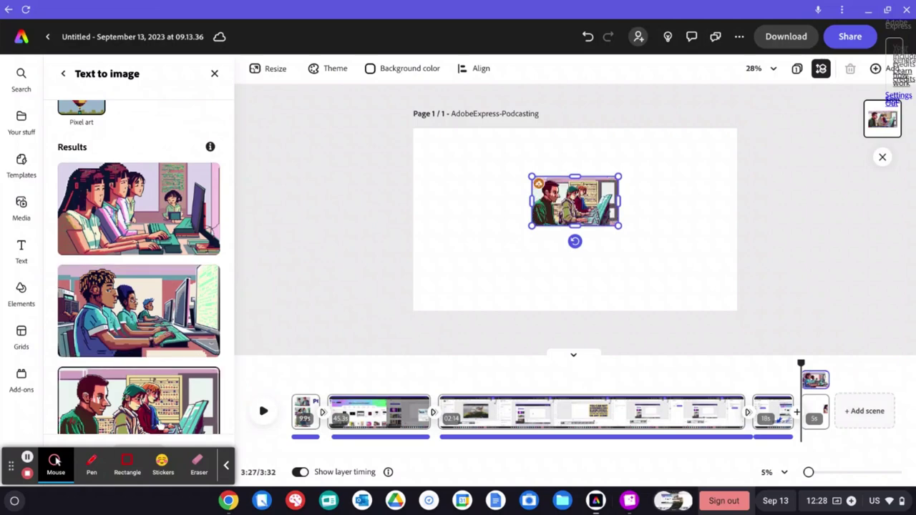
scroll(145, 203, "up", 3)
scroll(145, 202, "up", 2)
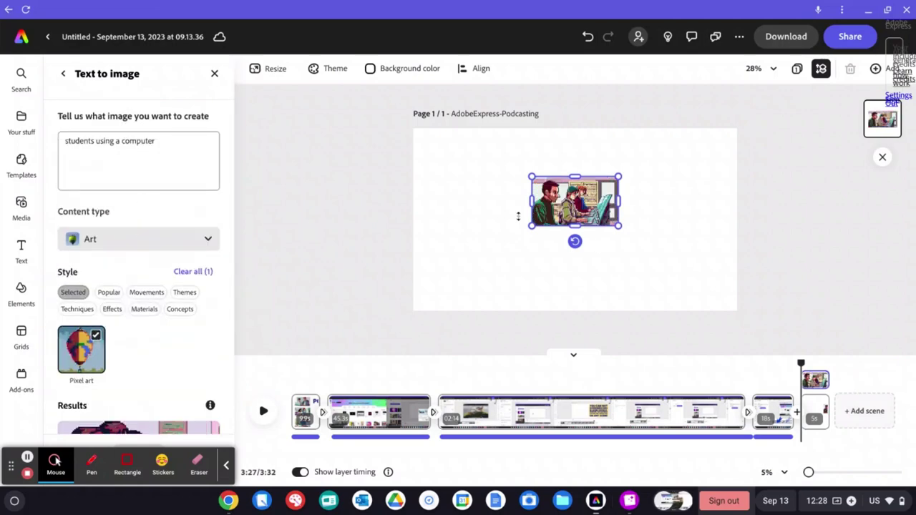
Step: Enlarge the image, nudge it up, and swap in the row of hooded students
left_click_drag(532, 227, 430, 285)
left_click_drag(495, 241, 498, 231)
scroll(176, 351, "down", 8)
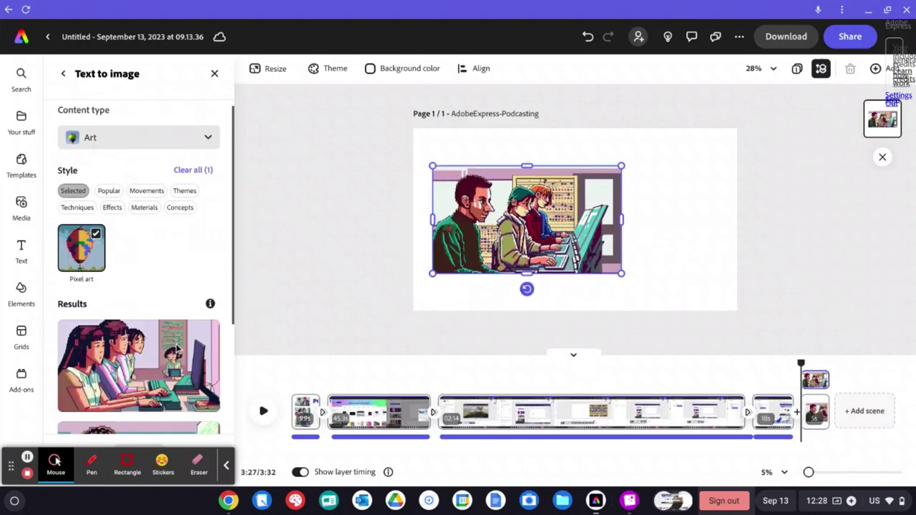
left_click(138, 343)
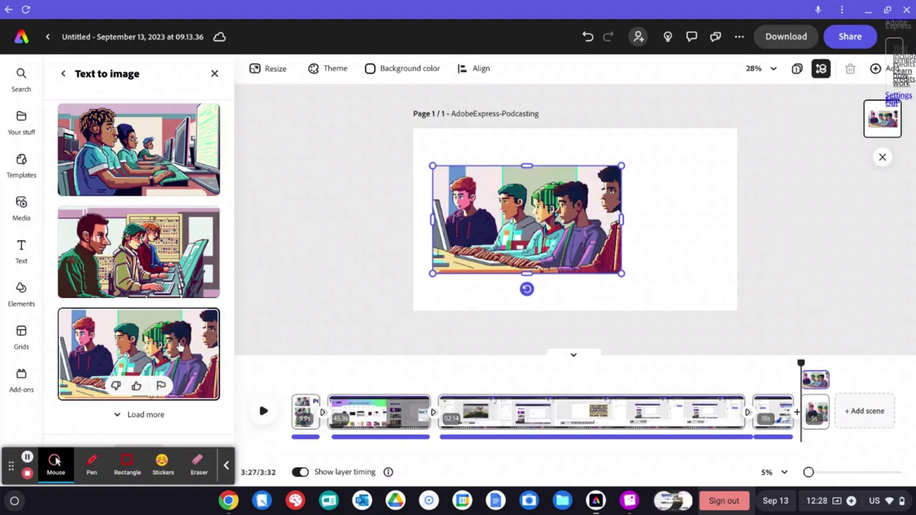
scroll(179, 348, "up", 8)
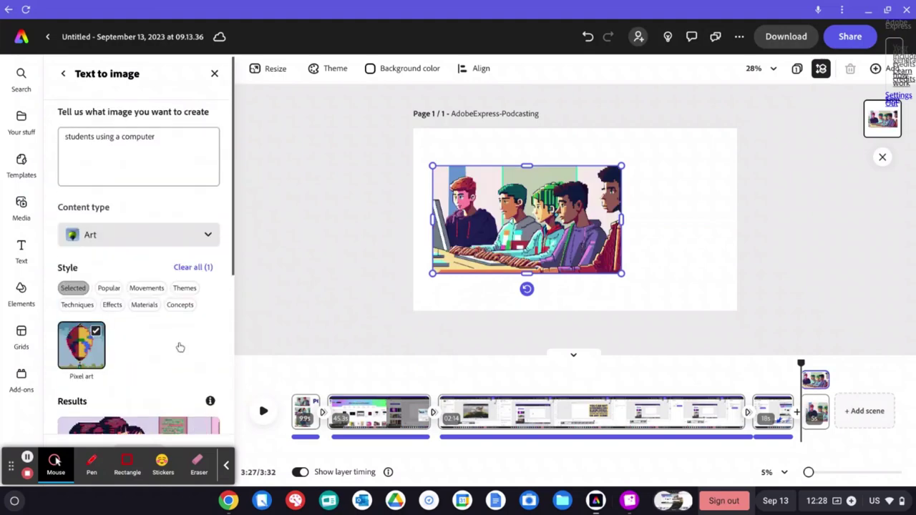
Step: Return to Image properties and show the image's Animation options (In, Looping, Out)
left_click(64, 74)
scroll(151, 306, "down", 1)
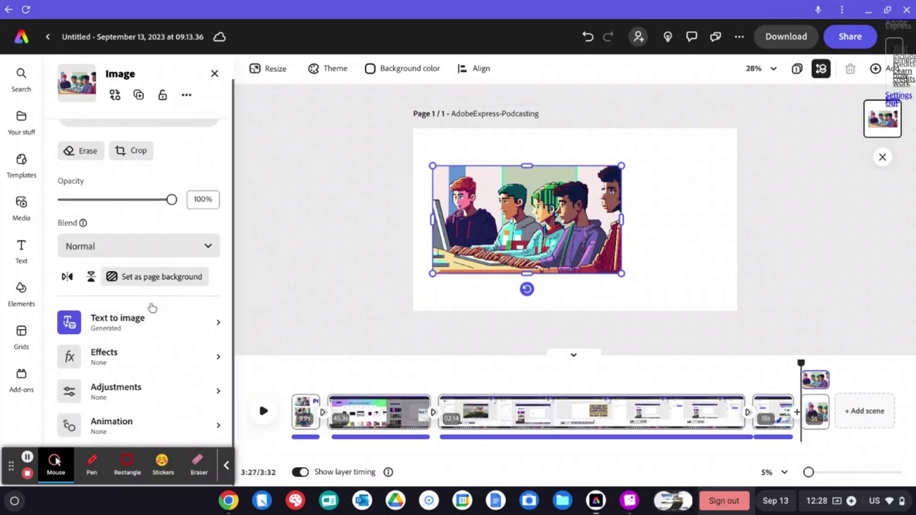
left_click(136, 424)
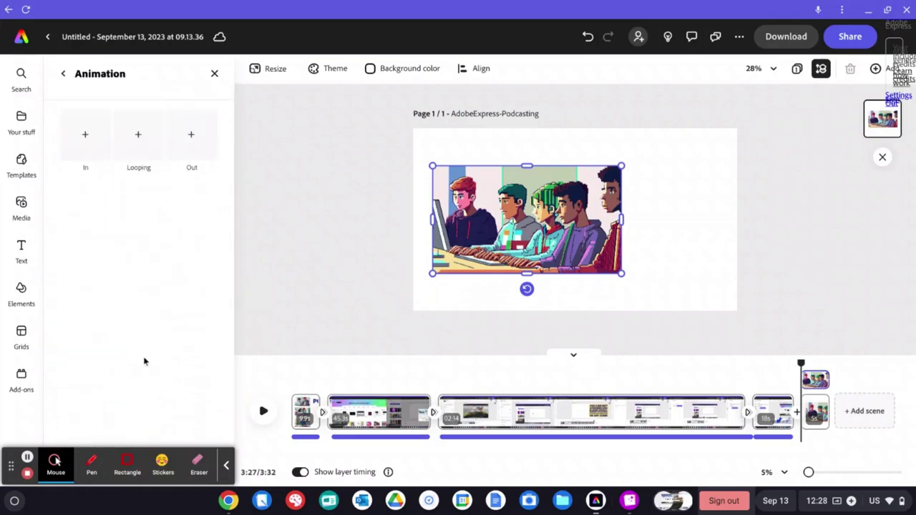